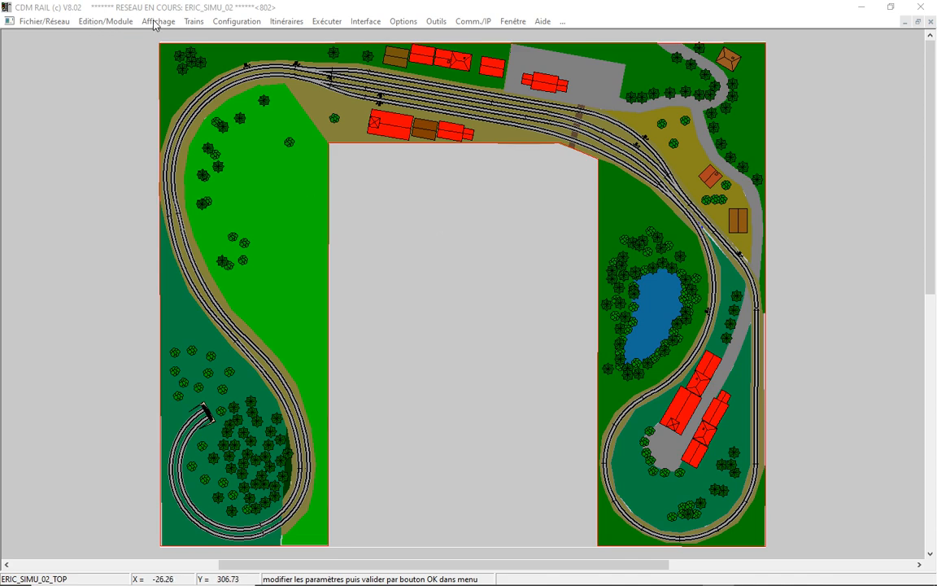
Open the module's signal editing and measure the topmost black station track from the blue signal at its right end to the signals at its left end
left_click(106, 22)
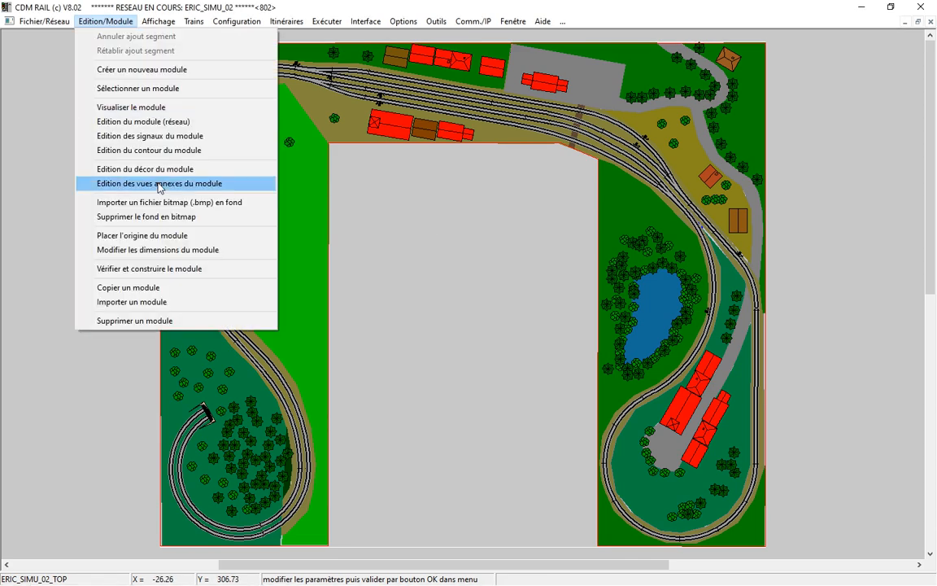
left_click(155, 136)
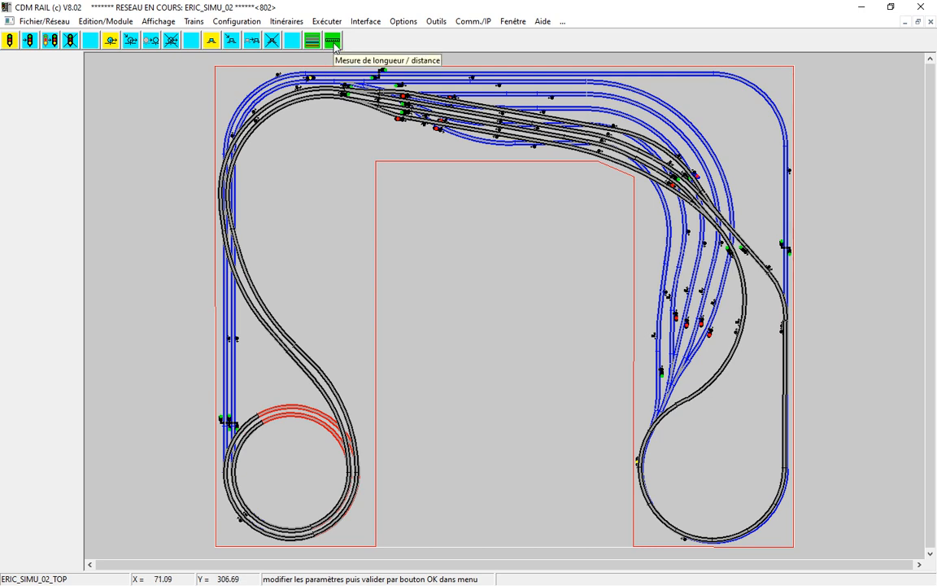
left_click(333, 41)
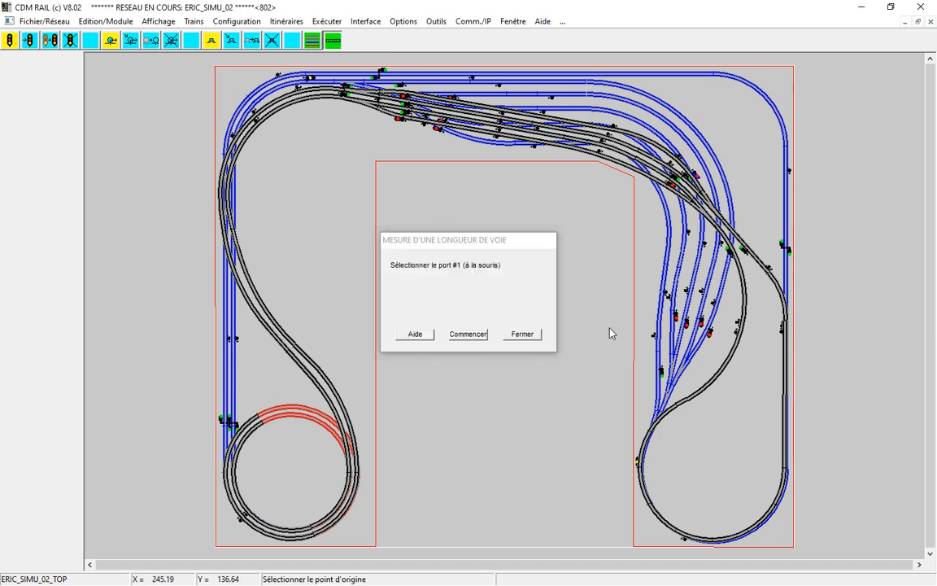
scroll(610, 332, "up", 1)
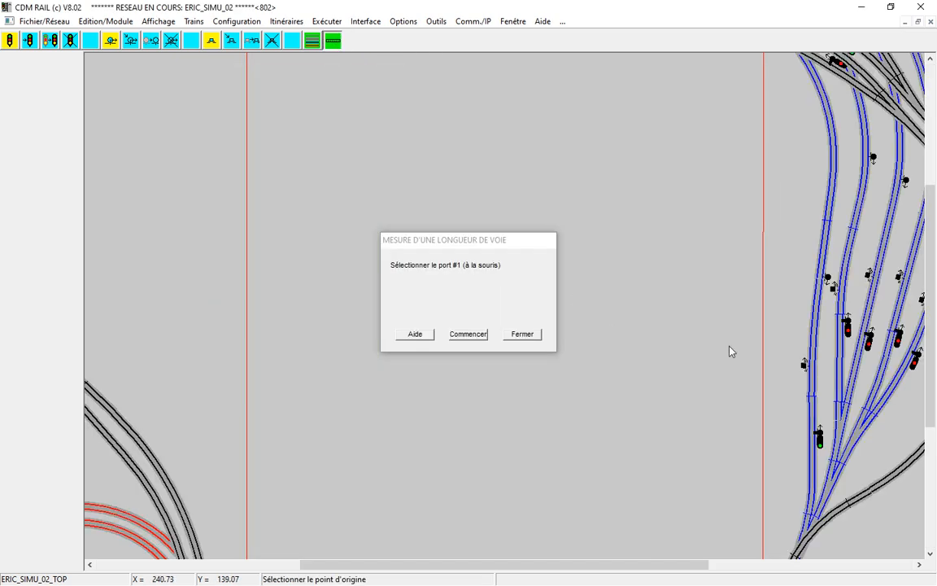
left_click_drag(933, 370, 934, 268)
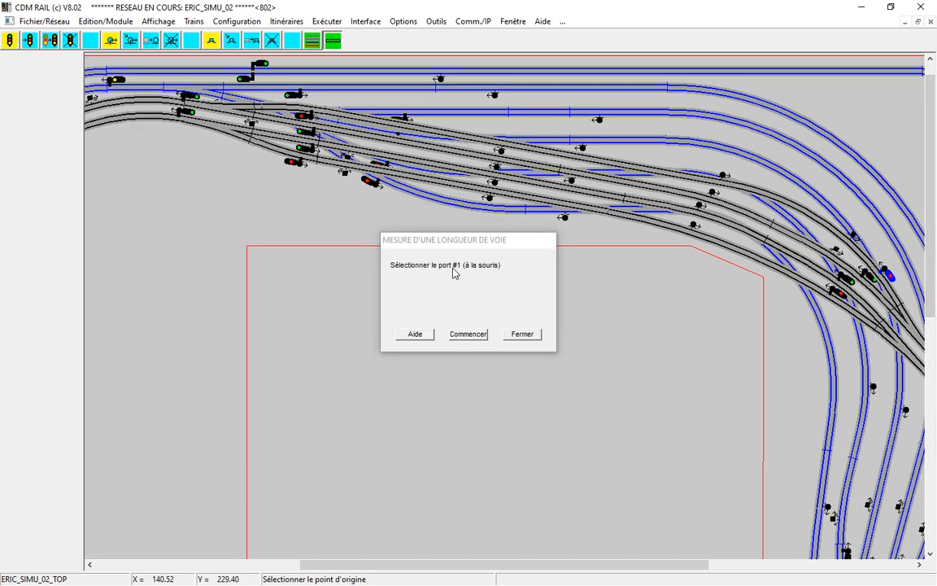
left_click(868, 267)
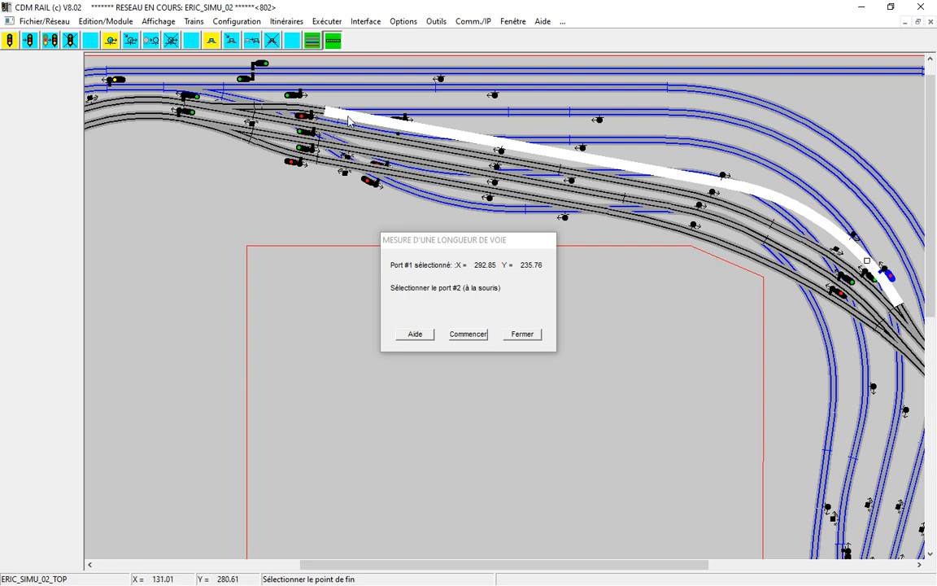
left_click(329, 116)
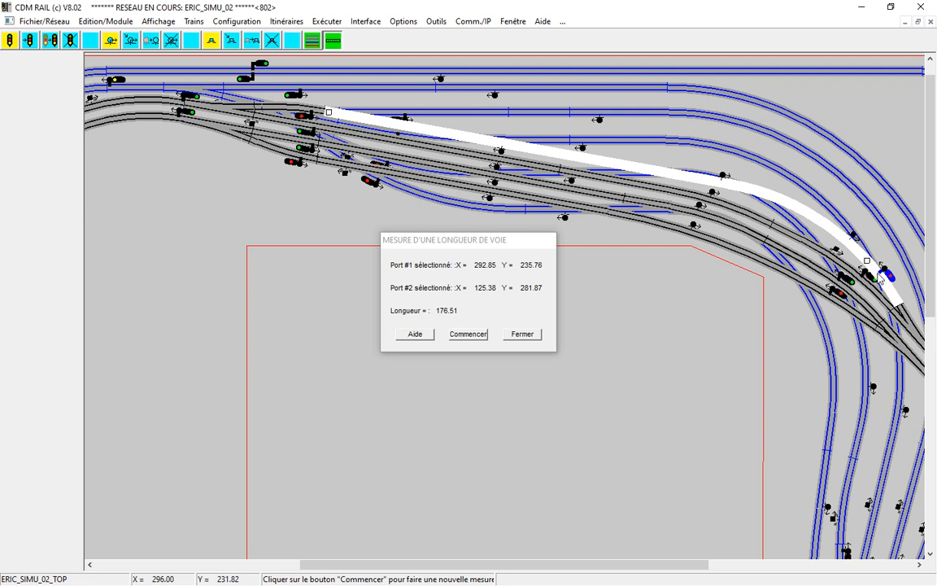
left_click(532, 339)
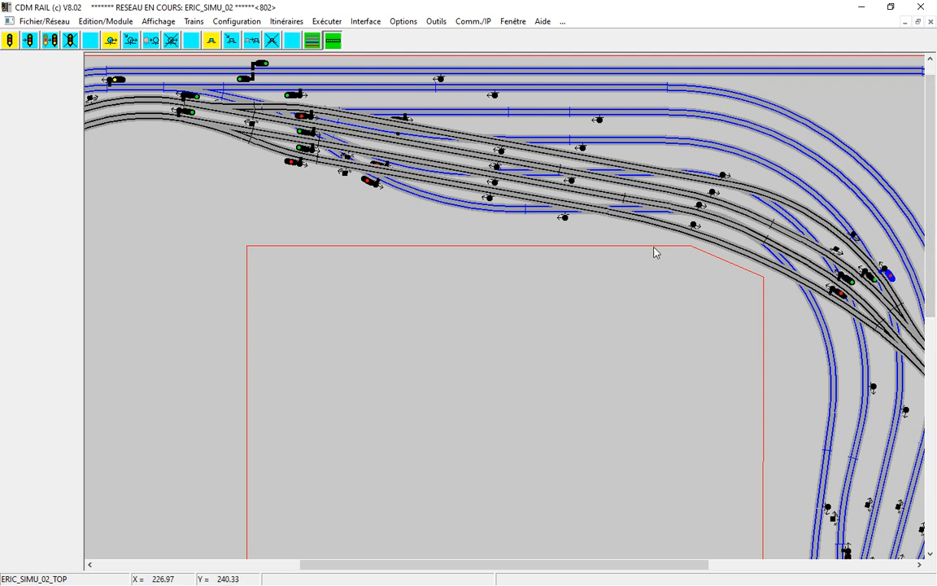
Edit the blue signal ending the topmost black station track: enable modified stop options with distance 95, referenced to the train's middle (Milieu train)
left_click(29, 43)
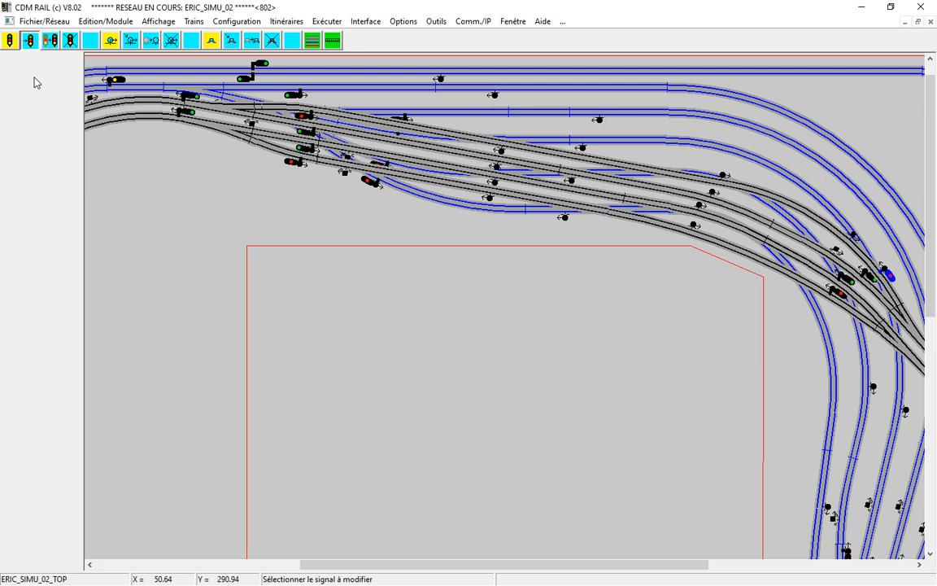
left_click(888, 274)
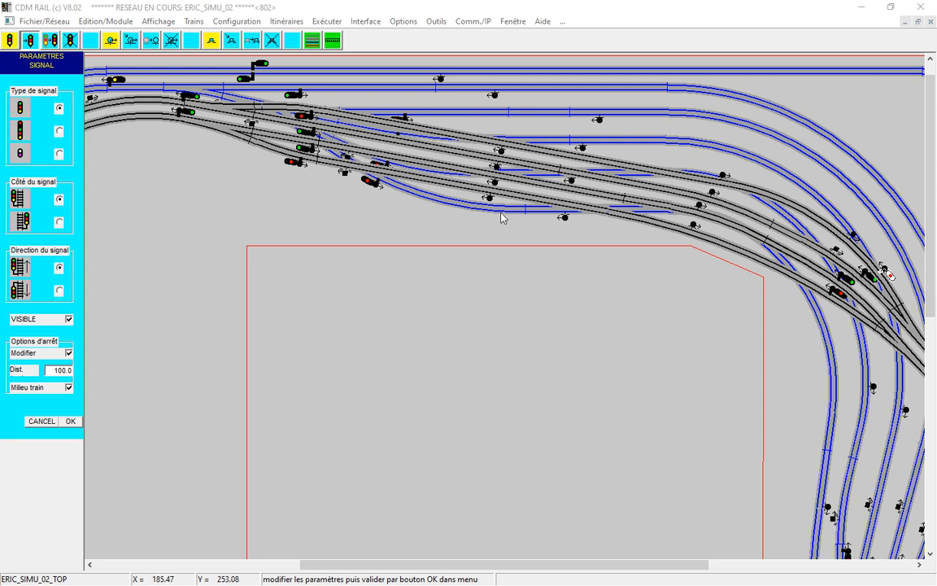
left_click(68, 352)
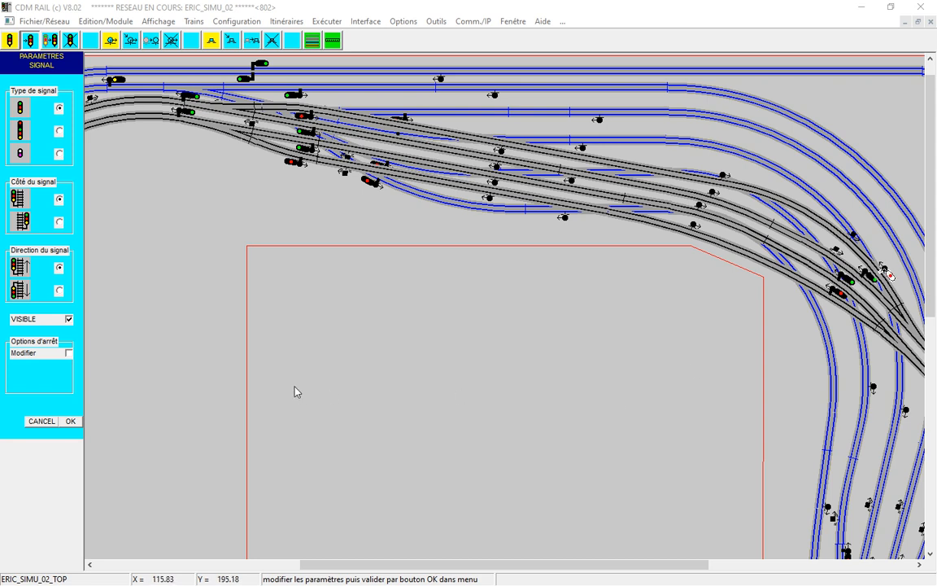
left_click(69, 353)
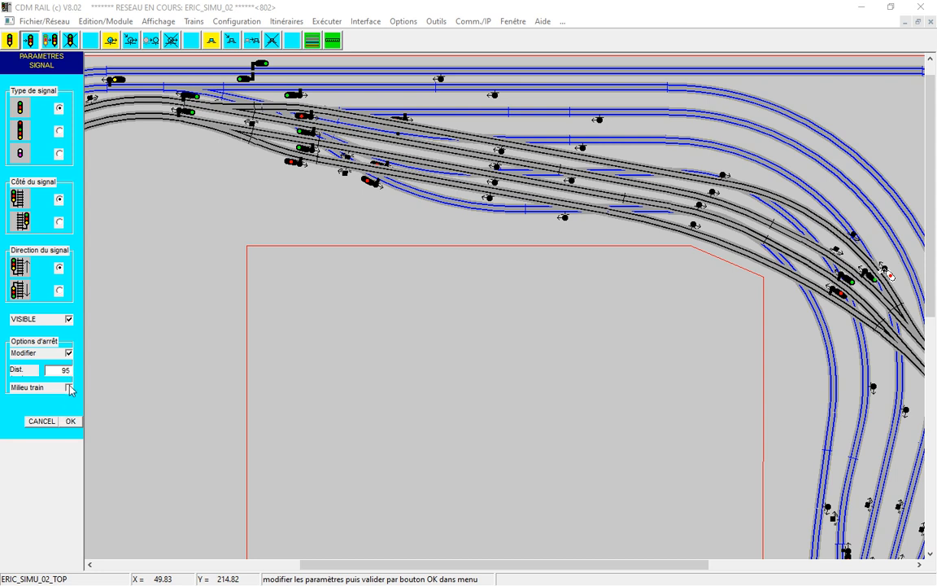
left_click(68, 387)
left_click(67, 386)
left_click(70, 421)
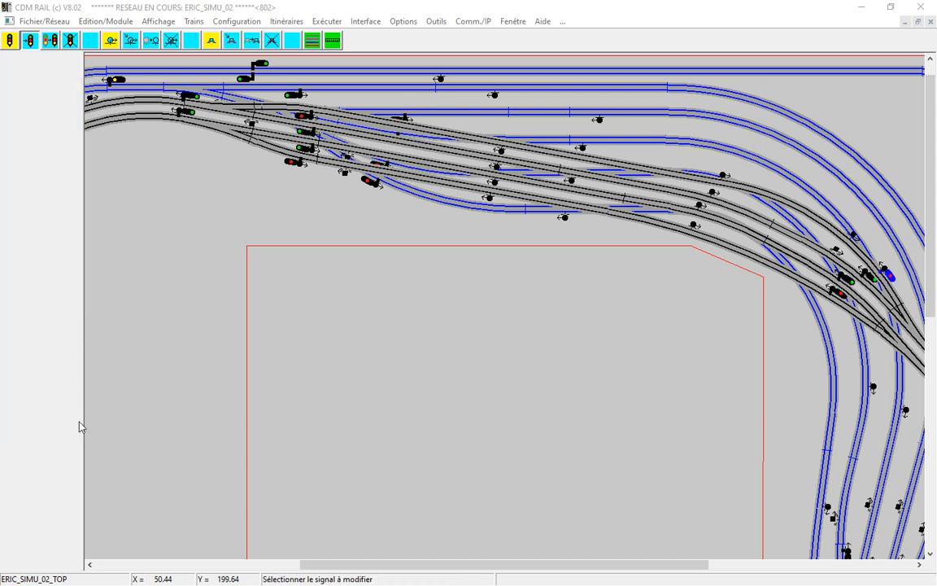
Verify and build the module after the signal change
left_click(110, 23)
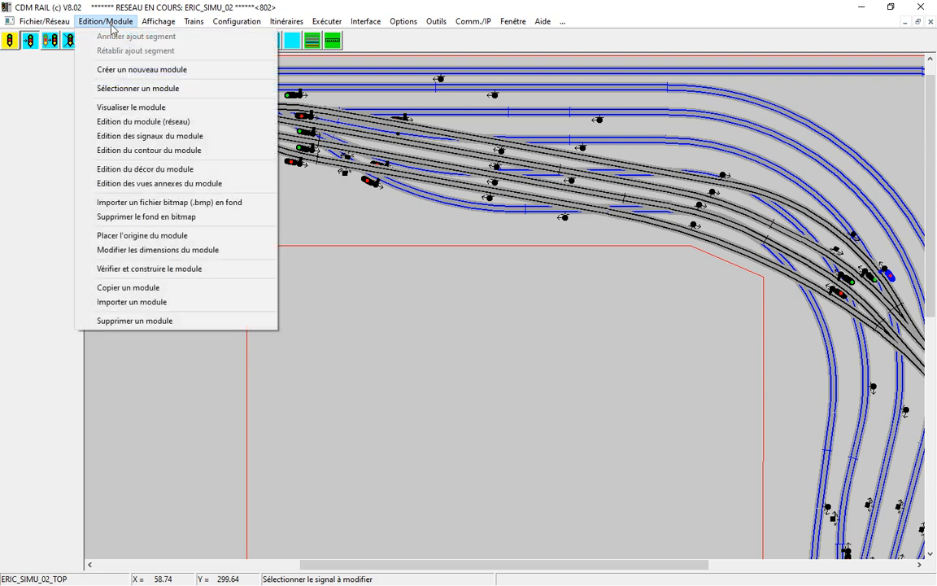
left_click(167, 267)
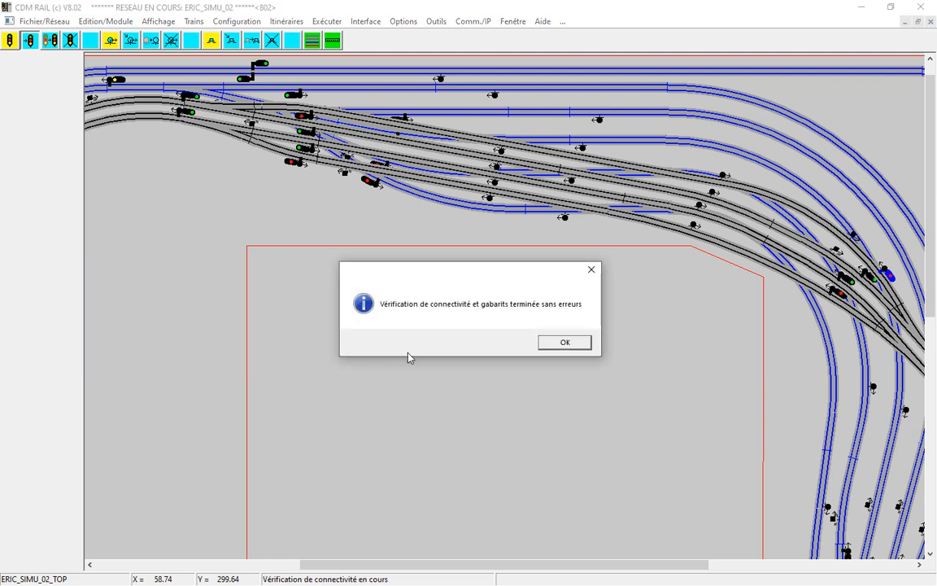
left_click(579, 343)
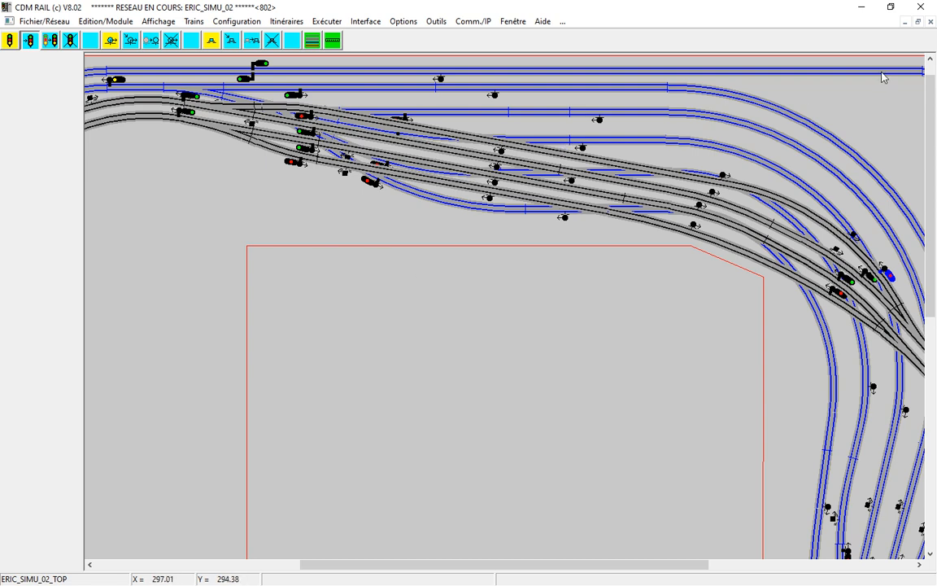
left_click(861, 7)
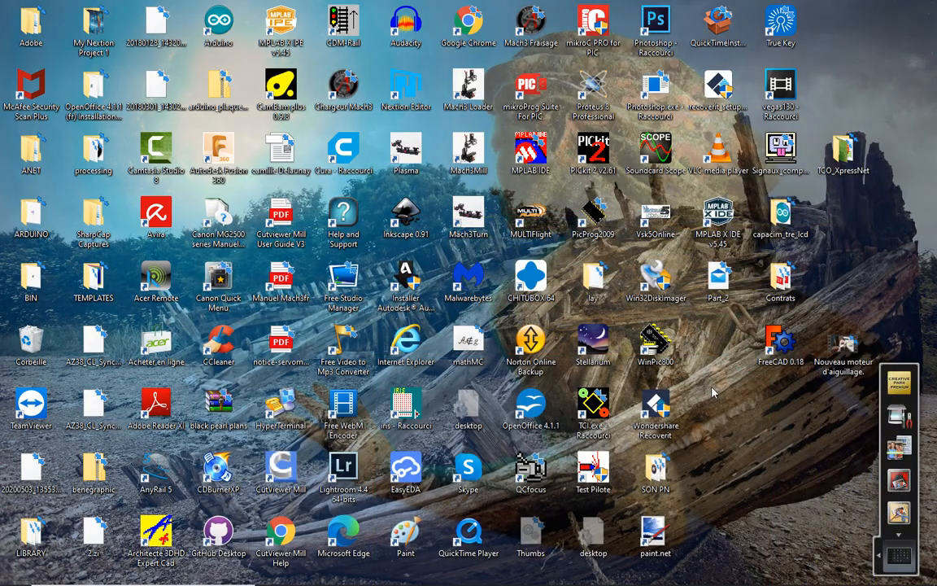
left_click(848, 574)
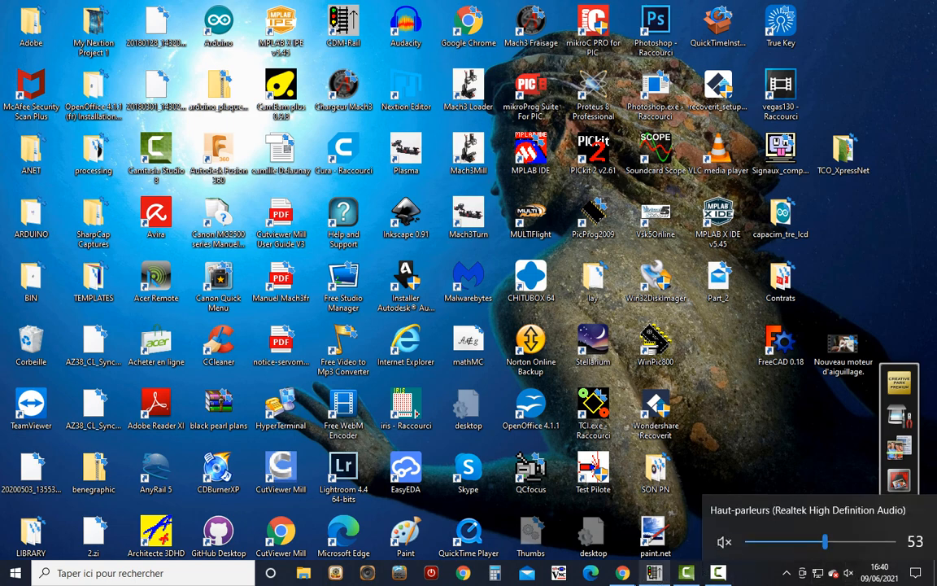
left_click(653, 572)
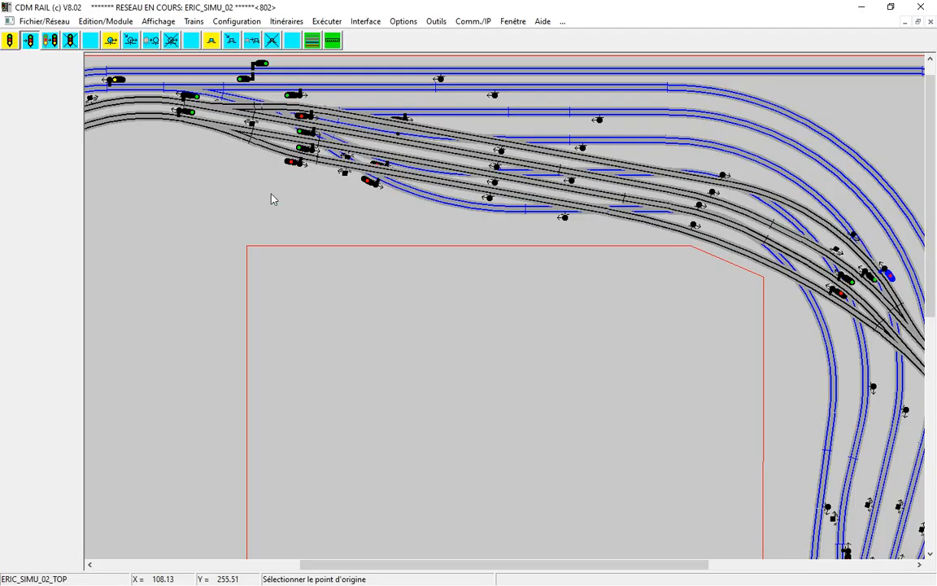
Position train AUTORAIL1 with itinerary ITI_1 on the lowest blue track, just past its red signal
left_click(194, 21)
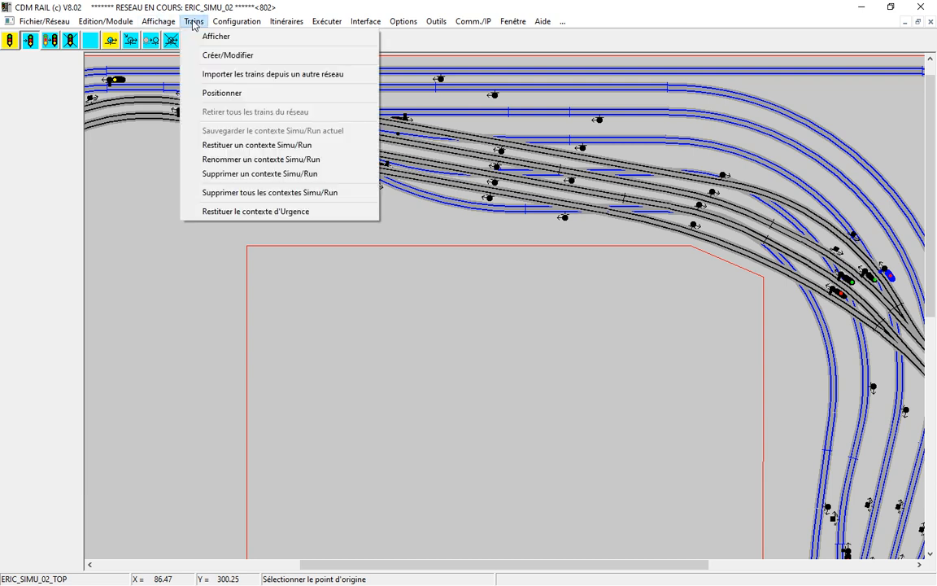
left_click(203, 84)
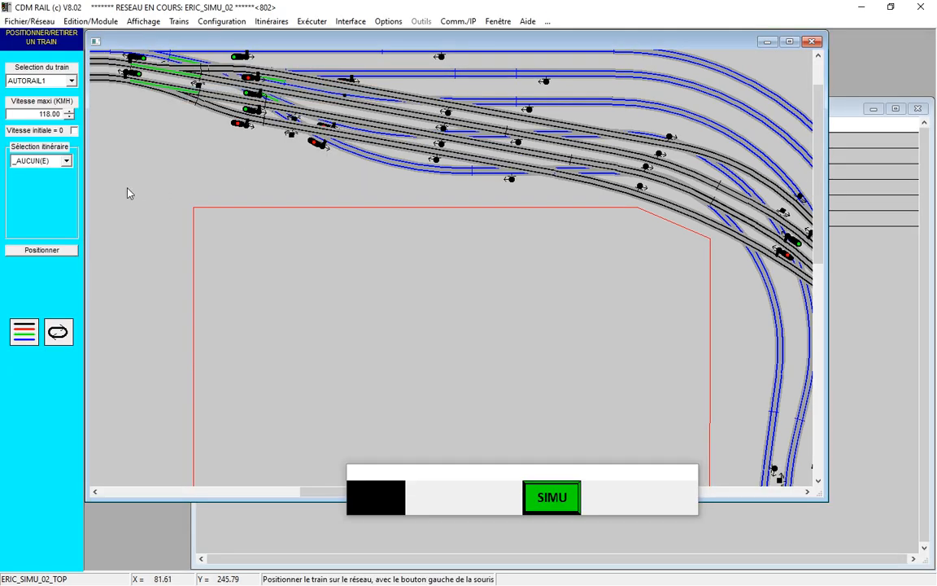
left_click(67, 161)
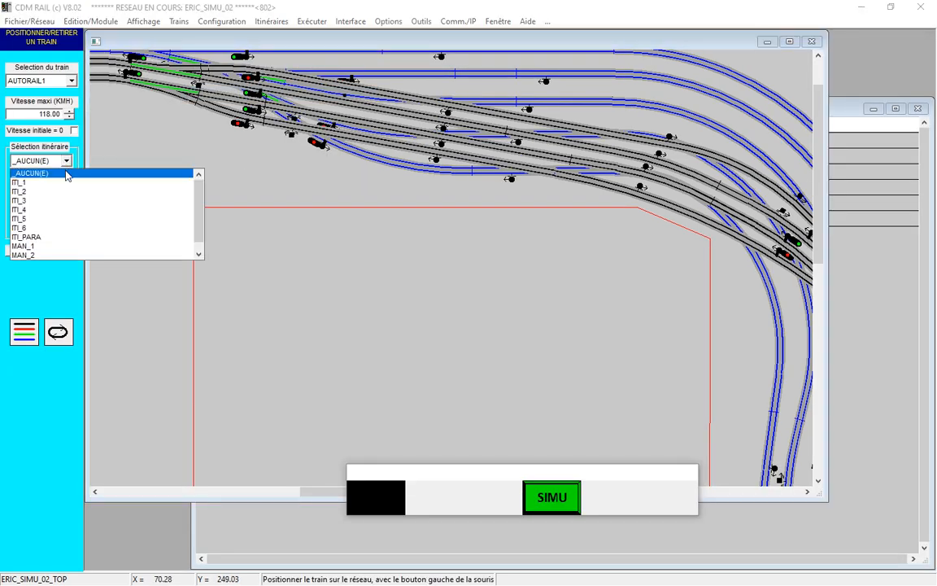
left_click(67, 183)
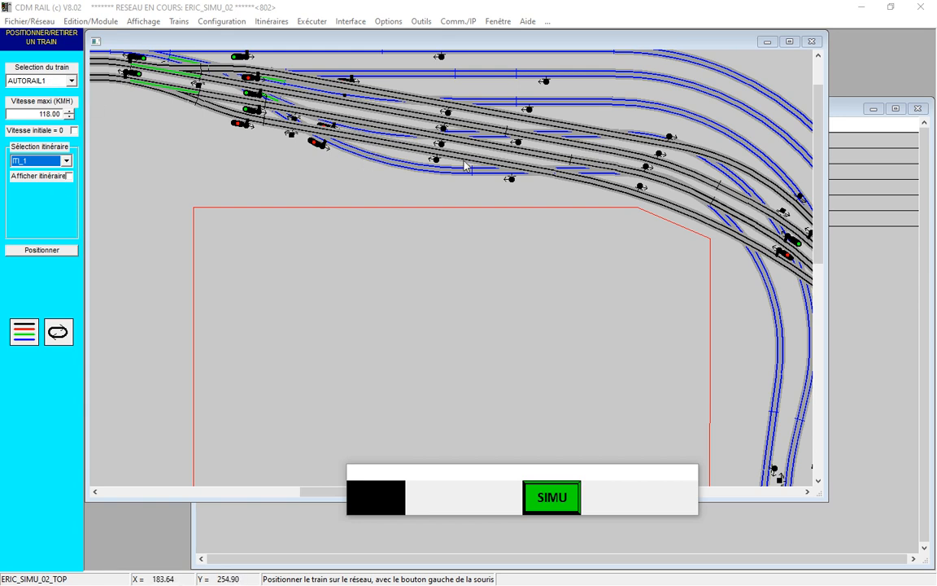
left_click(366, 155)
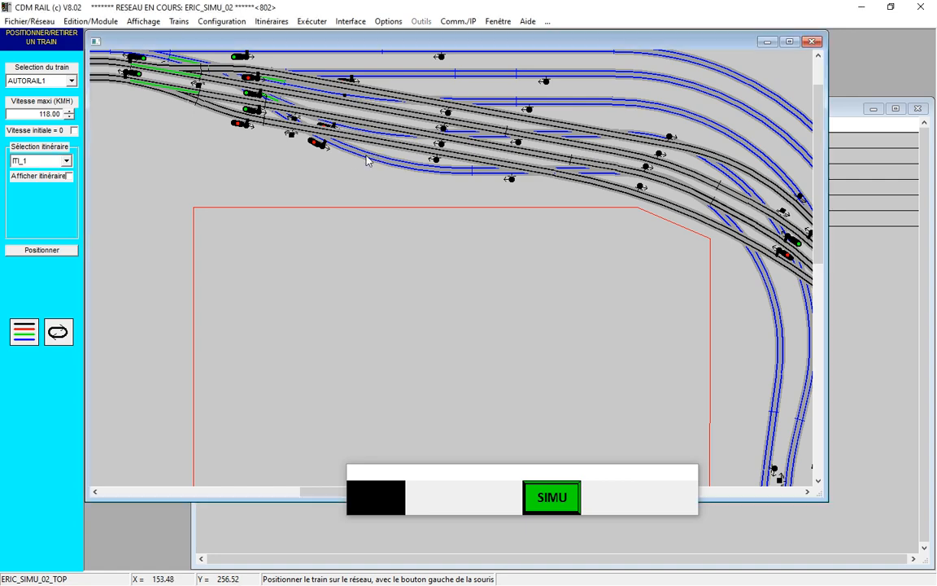
left_click(366, 160)
Run the simulation to observe AUTORAIL1 halting at the station signal, and end the simulation once the train has departed
left_click(559, 499)
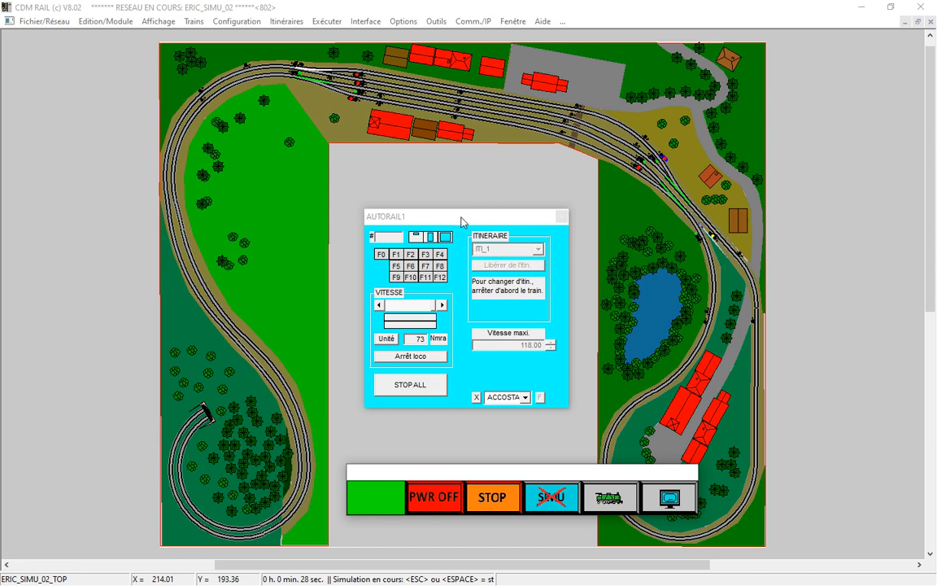
left_click_drag(461, 222, 461, 235)
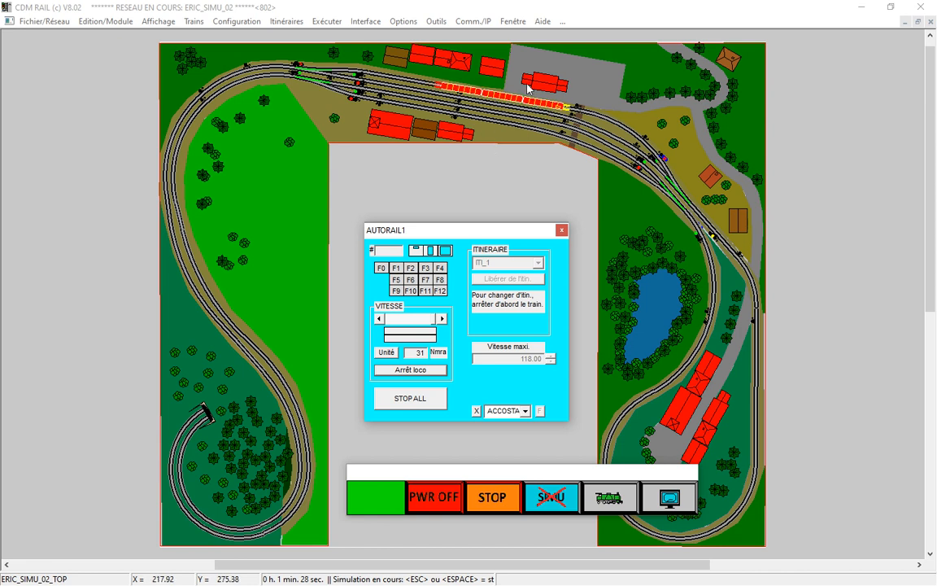
mouse_move(525, 103)
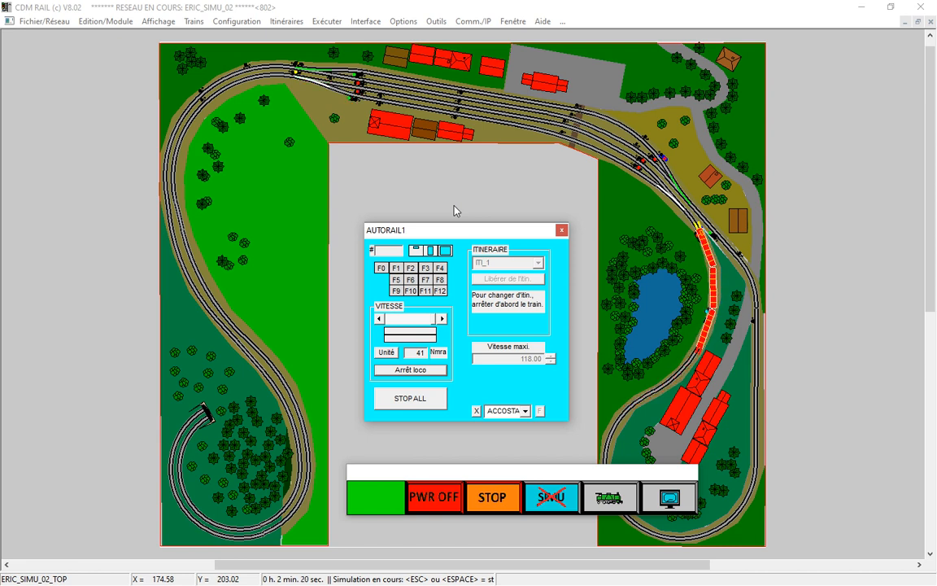
left_click(565, 501)
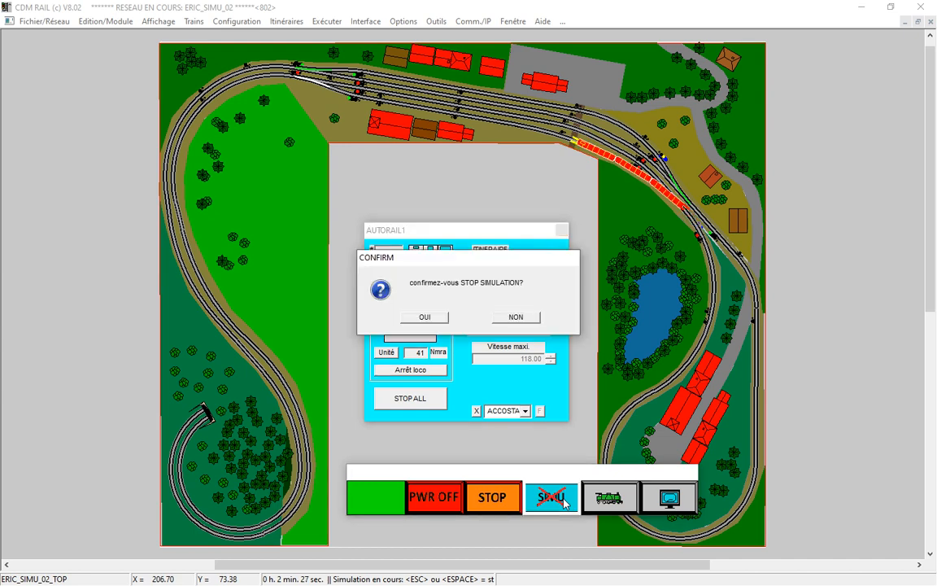
left_click(438, 320)
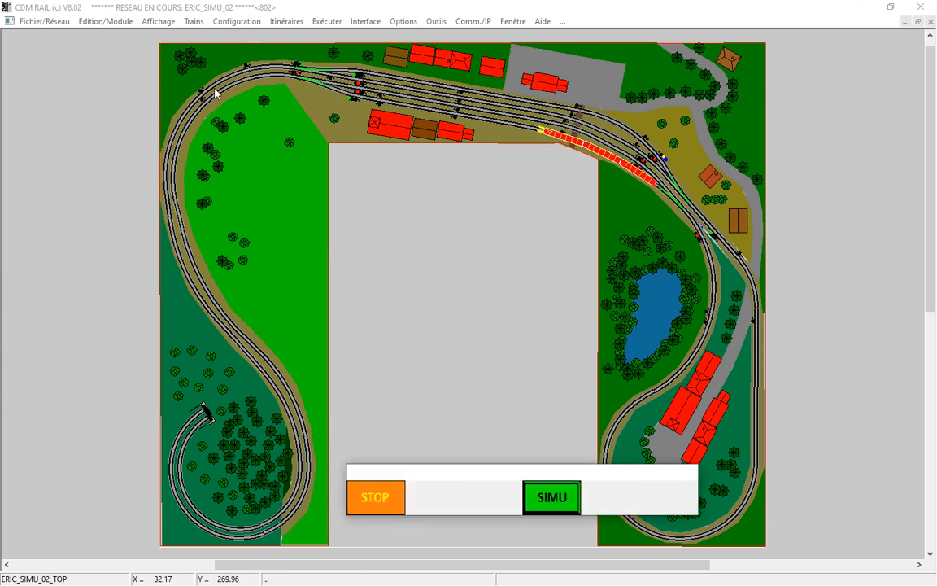
Create a new train named TRAIN_TUTO in the train editor, keeping the default speed and acceleration parameters
left_click(193, 21)
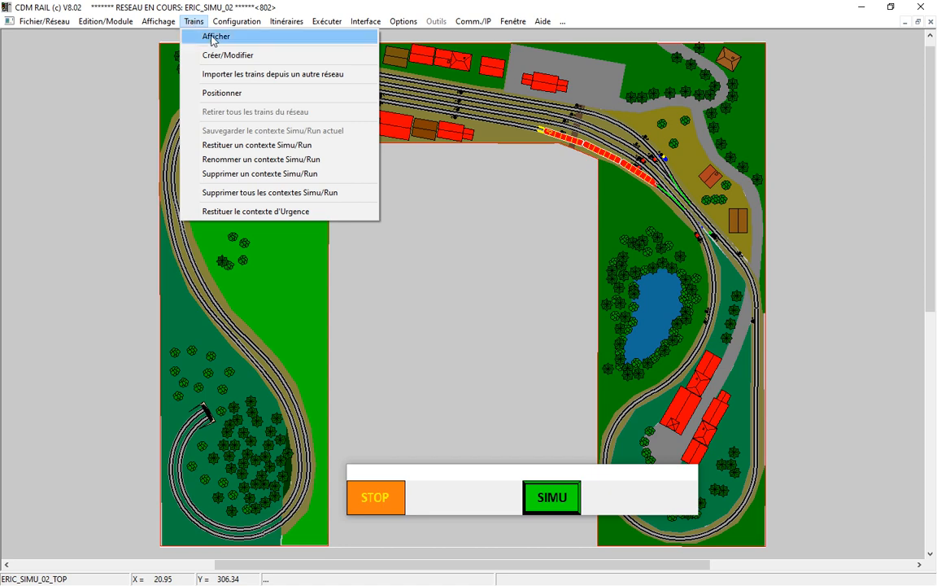
left_click(221, 56)
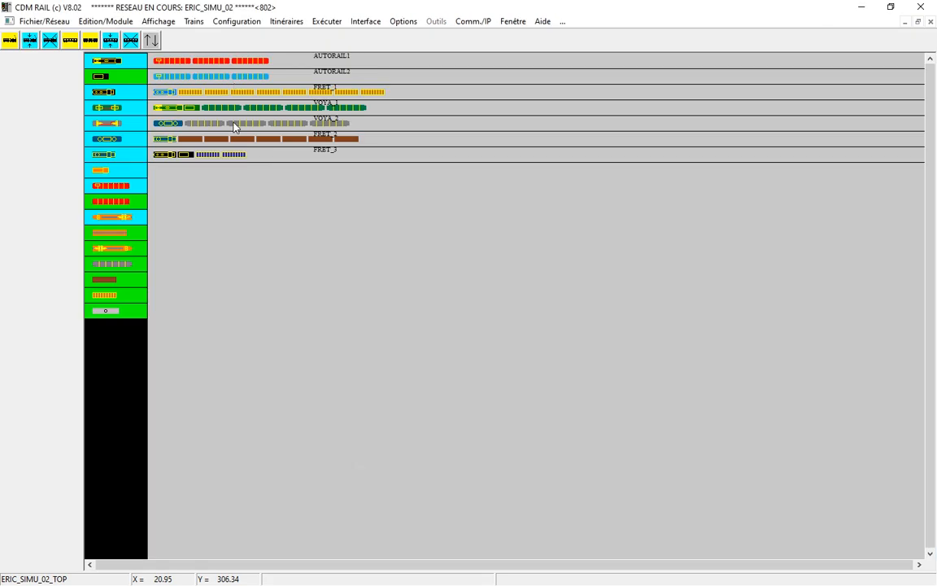
left_click(10, 41)
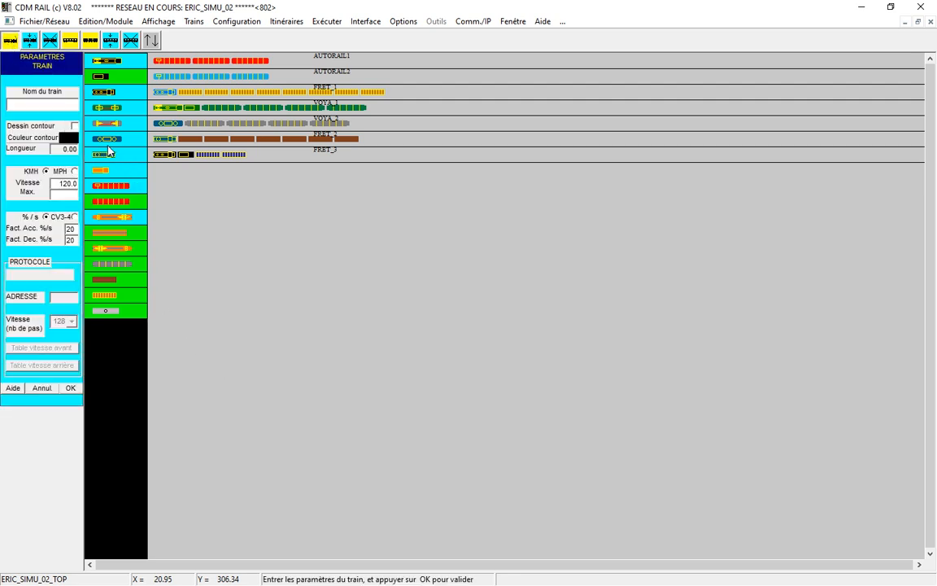
left_click(48, 104)
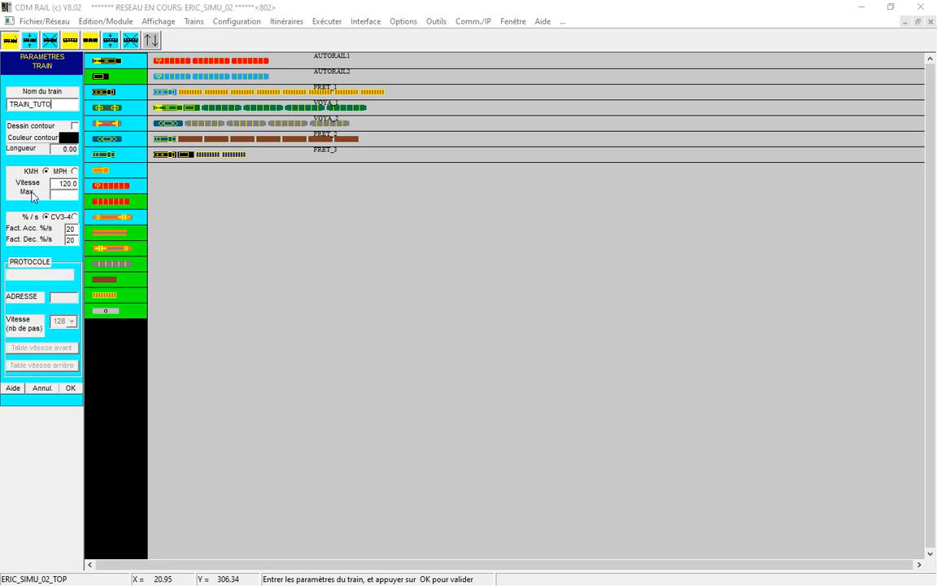
left_click(72, 389)
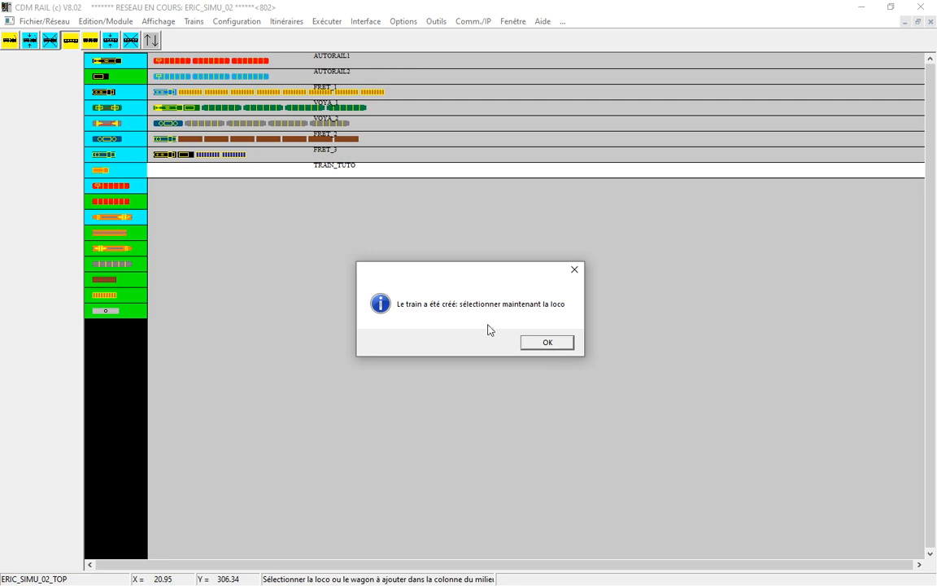
left_click(558, 344)
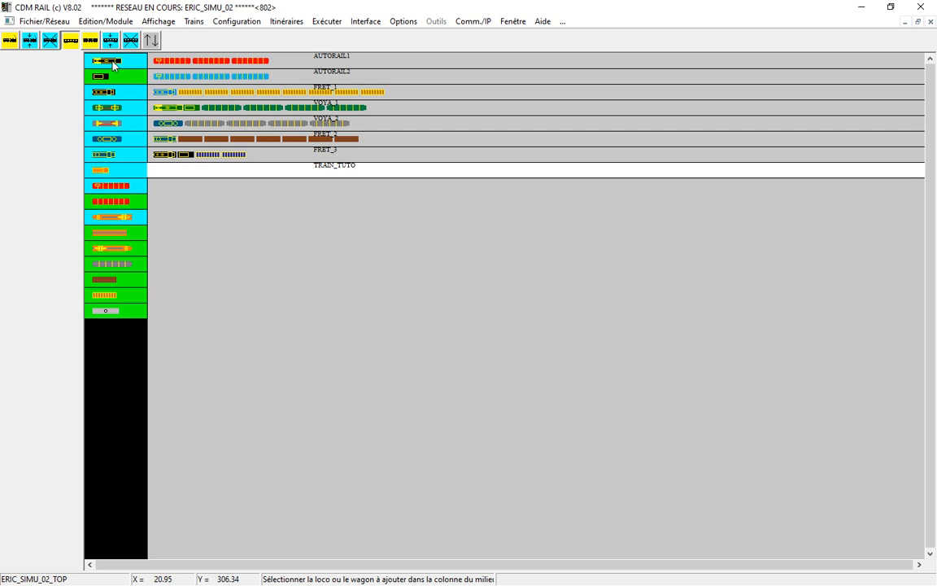
Add the dark blue locomotive from the FRET_2 row to TRAIN_TUTO with a length of 25, and select the yellow-orange wagon model
left_click(106, 140)
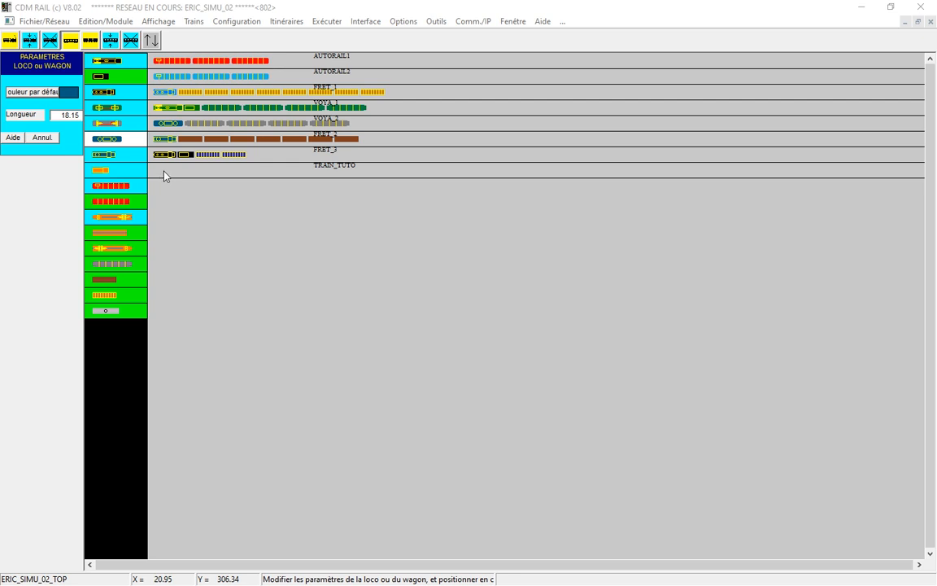
left_click_drag(57, 119, 93, 117)
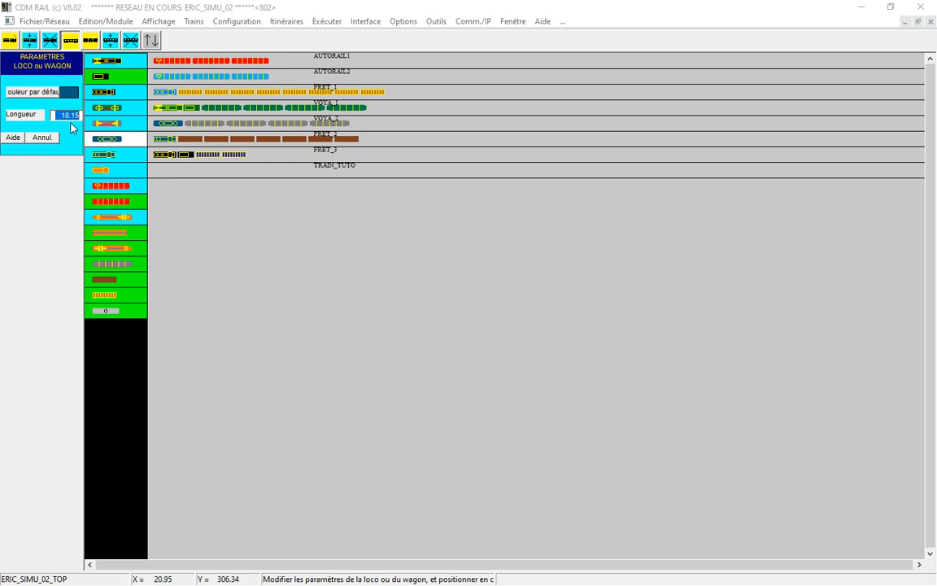
type("25")
left_click(168, 172)
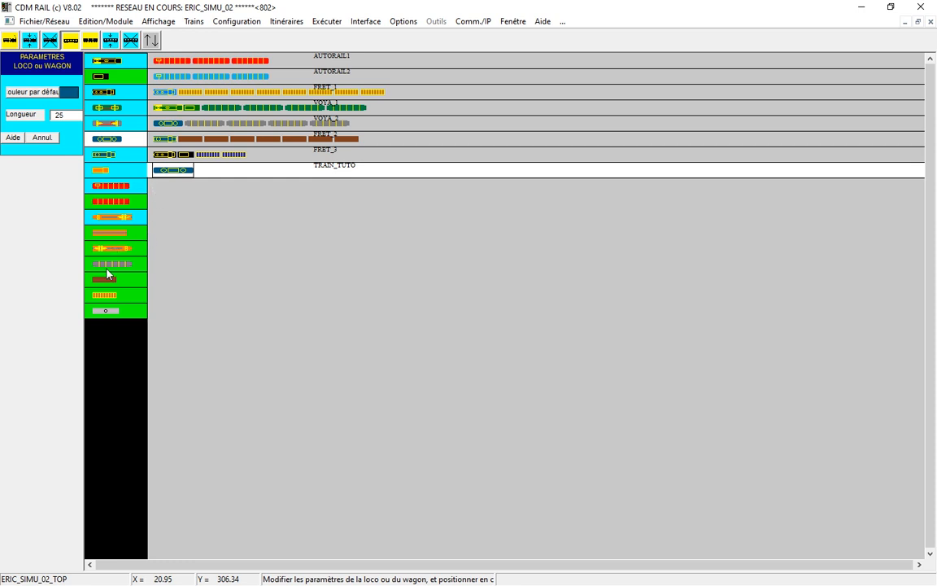
left_click(103, 299)
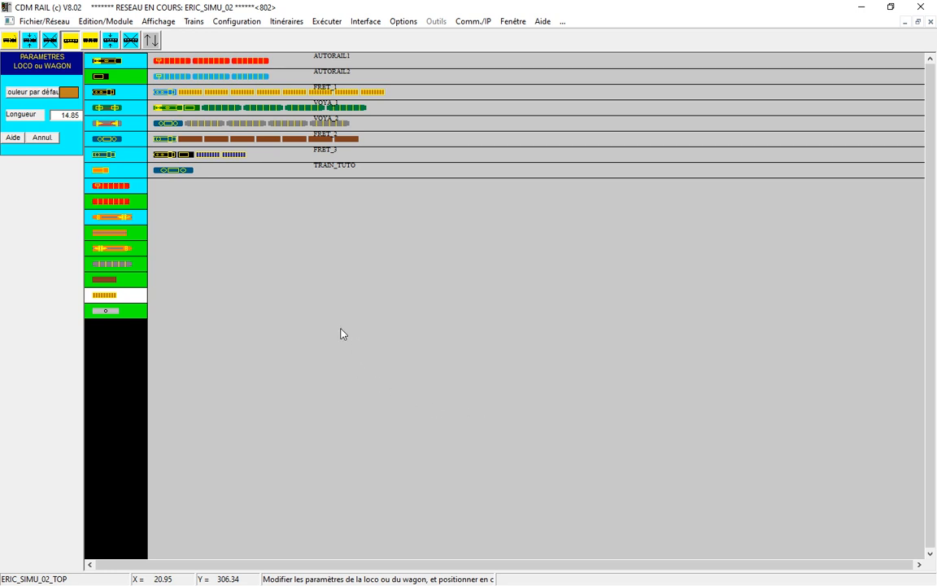
Delete the train TRAIN_TUTO from the train list and confirm its removal
left_click(50, 40)
left_click(186, 172)
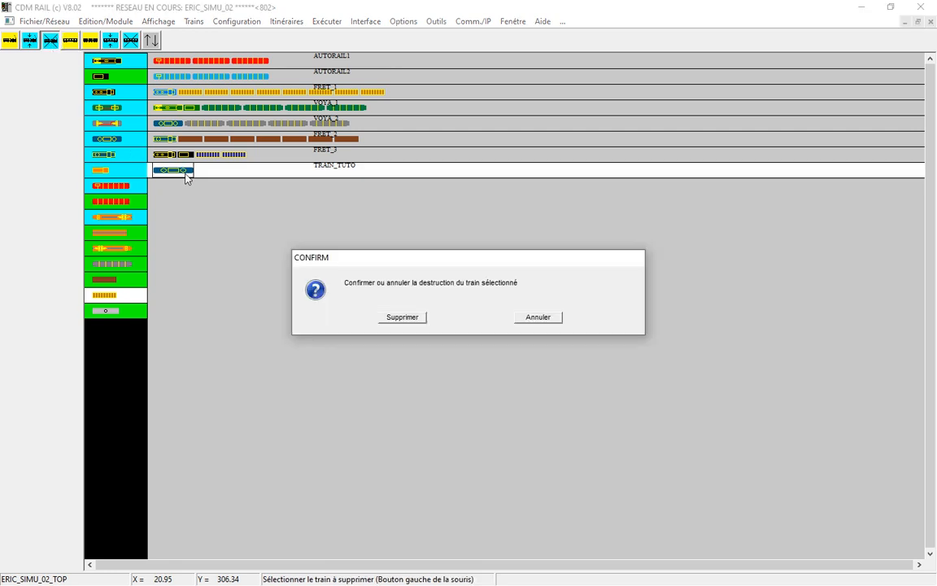
left_click(409, 317)
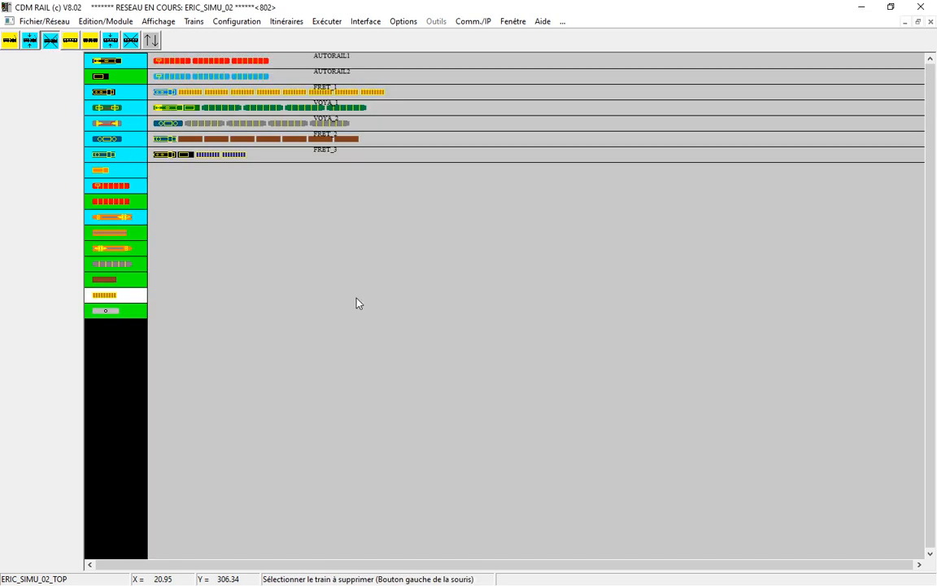